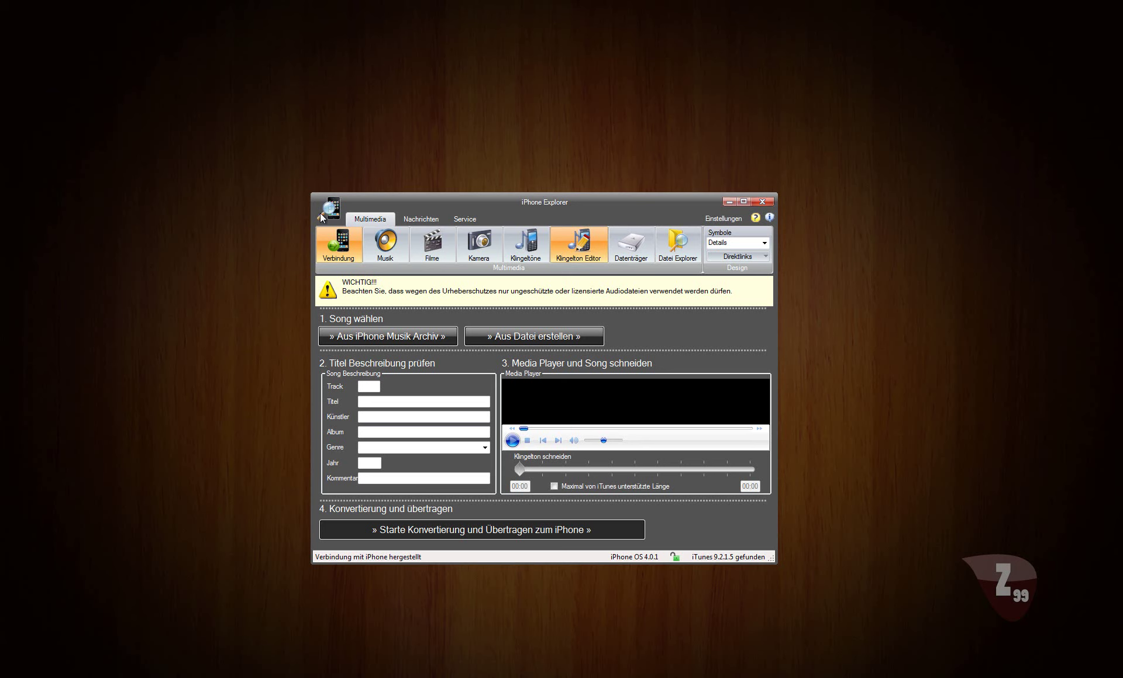
Look through the Musik, Filme, Kamera, Klingeltöne, Klingelton Editor, Datenträger and Datei Explorer sections
{"action": "left_click_drag", "start_coordinate": [521, 207], "coordinate": [547, 198]}
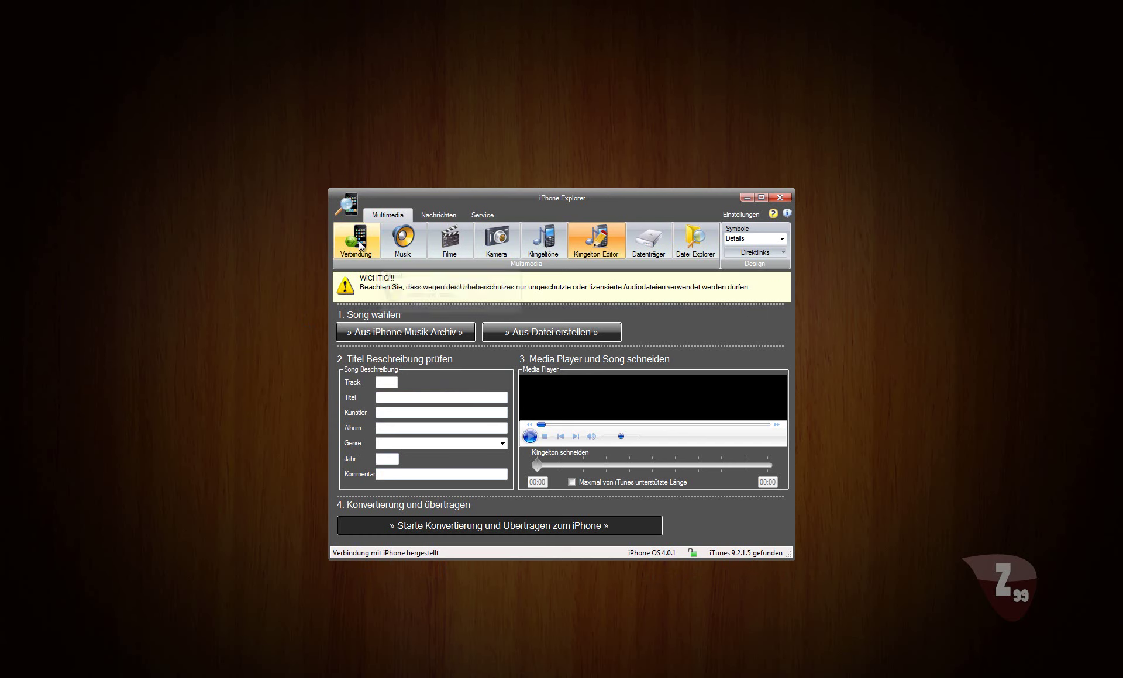
{"action": "left_click", "coordinate": [405, 248]}
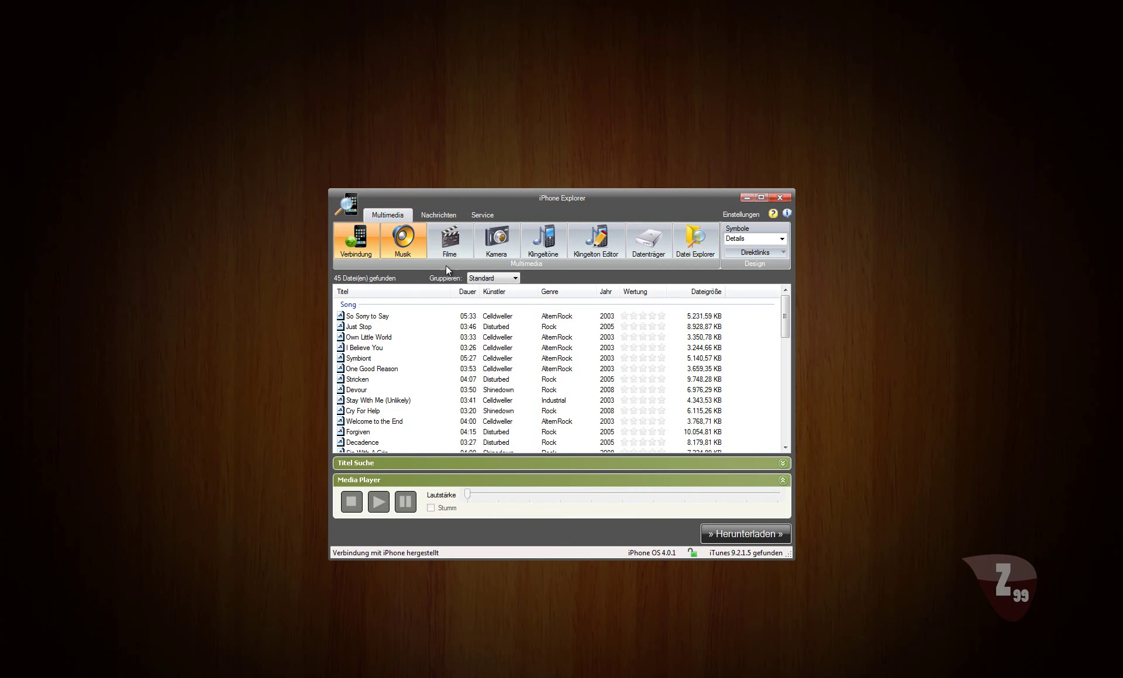
{"action": "left_click", "coordinate": [442, 244]}
{"action": "left_click", "coordinate": [486, 249]}
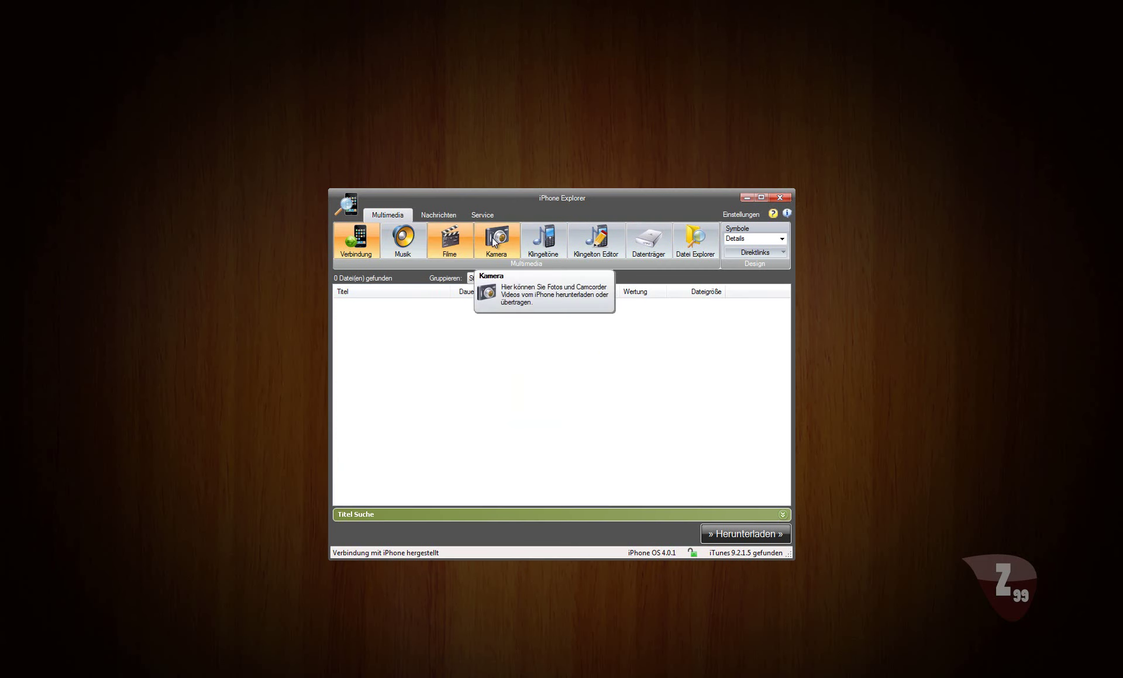
{"action": "left_click_drag", "start_coordinate": [659, 314], "coordinate": [538, 309]}
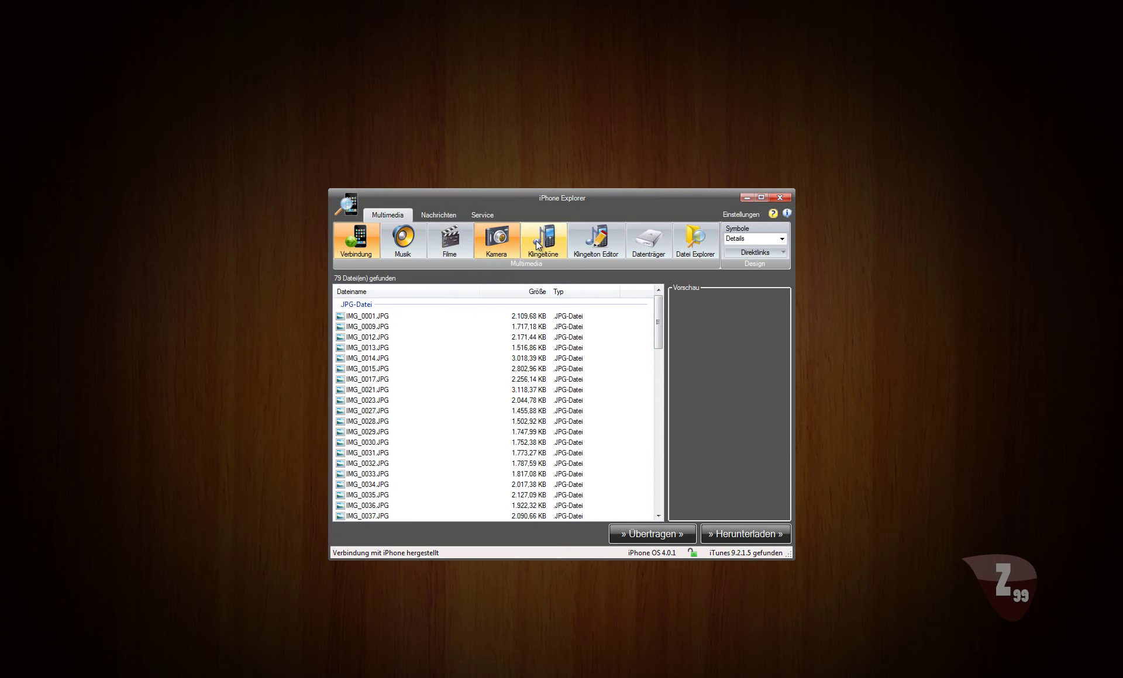
{"action": "left_click", "coordinate": [554, 245]}
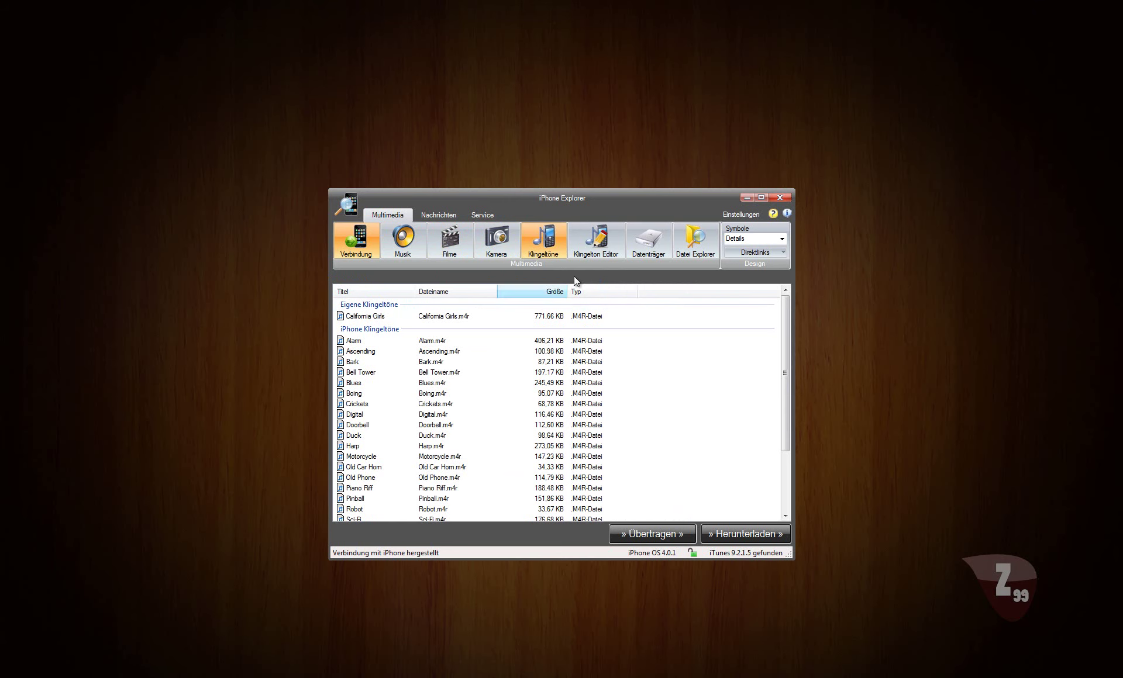
{"action": "left_click", "coordinate": [609, 236]}
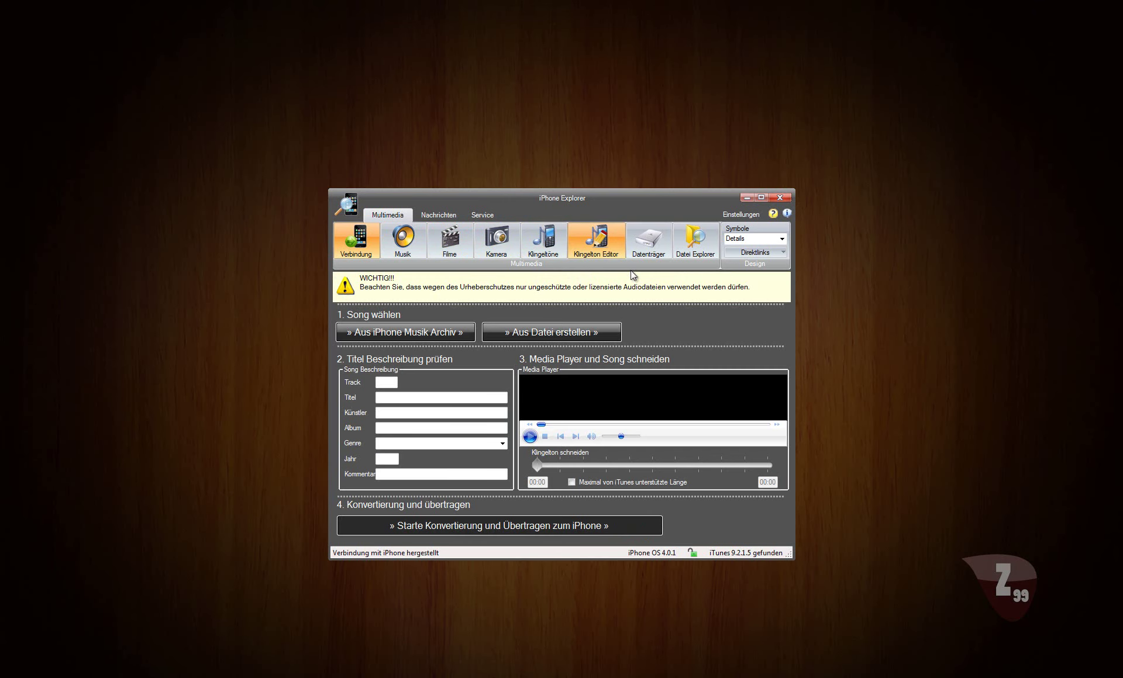
{"action": "left_click", "coordinate": [648, 238]}
{"action": "left_click", "coordinate": [695, 240]}
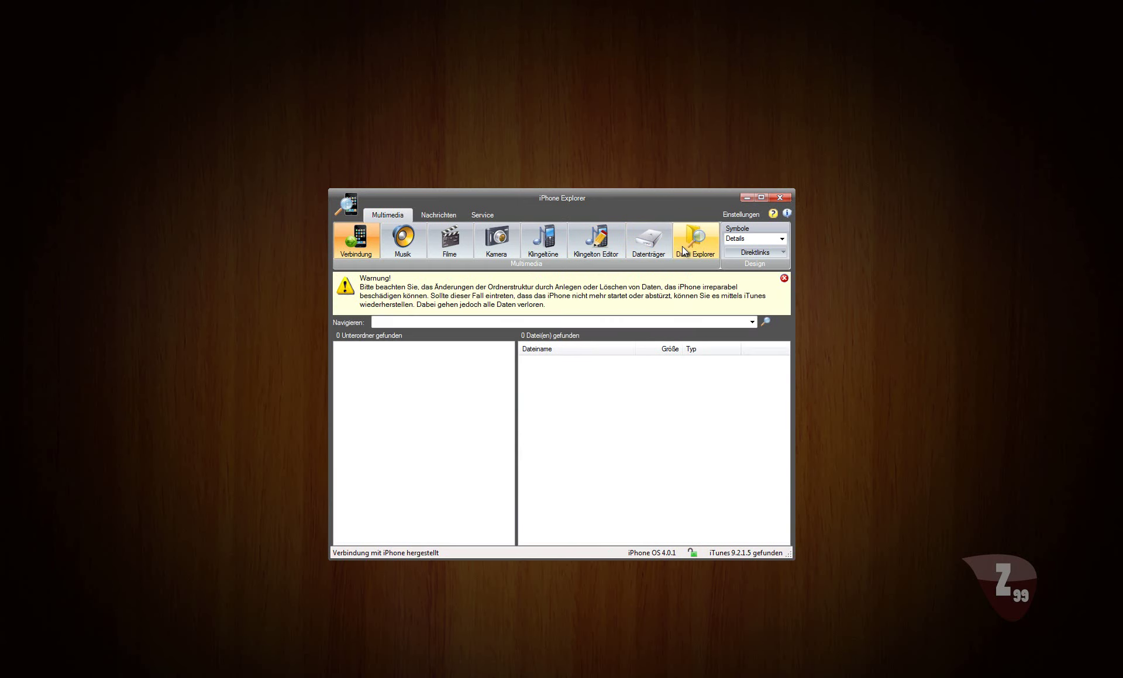
View the Nachrichten and Service function groups and the list of ringtones on the iPhone
{"action": "left_click", "coordinate": [445, 215]}
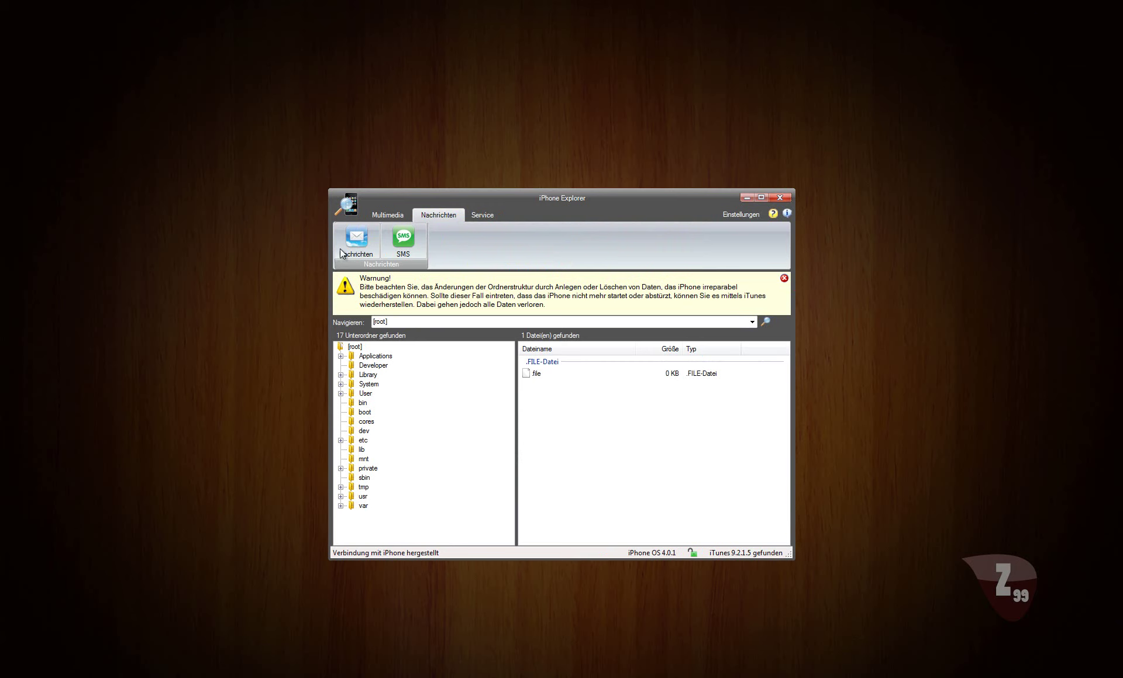
{"action": "left_click", "coordinate": [480, 215]}
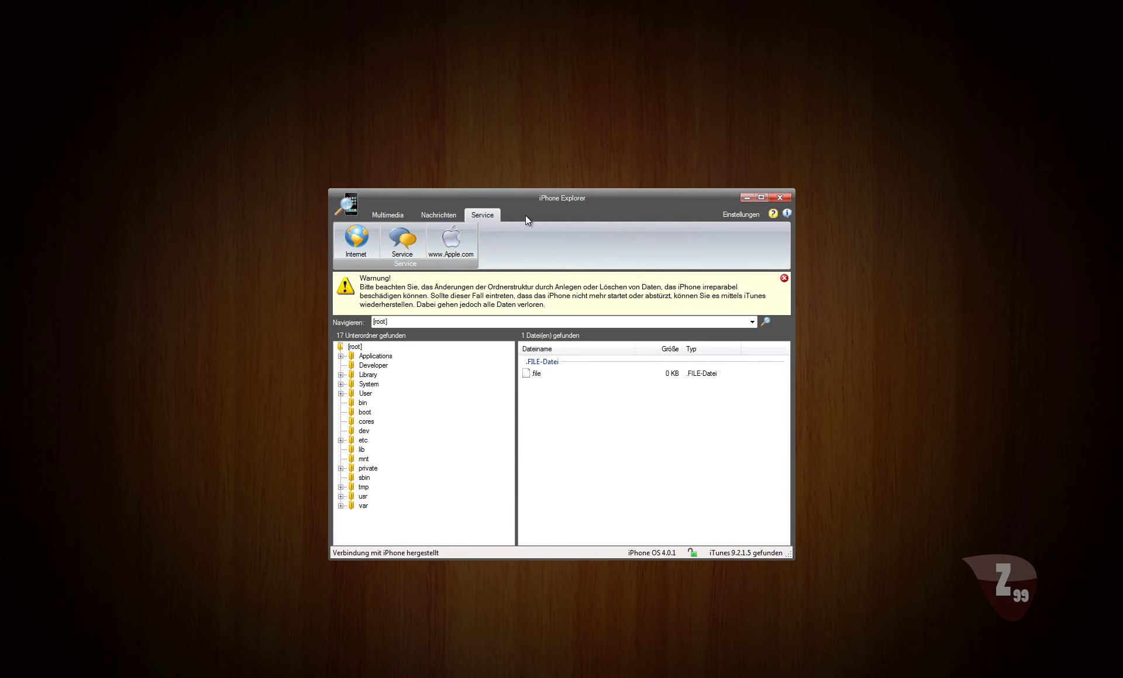
{"action": "left_click", "coordinate": [398, 215]}
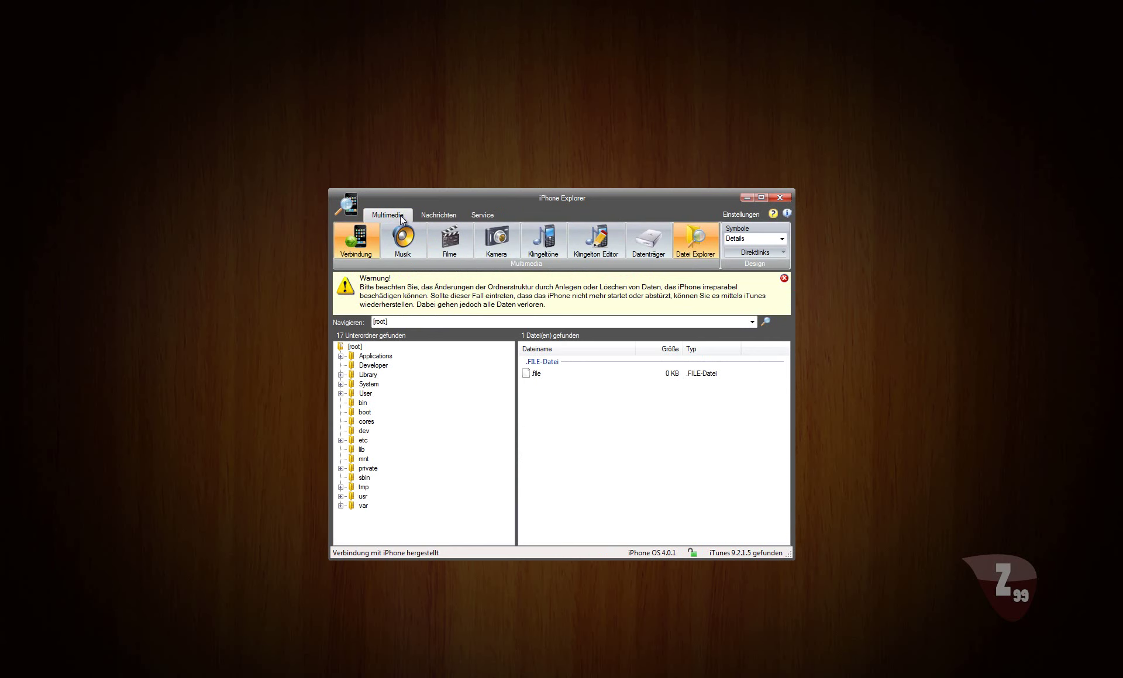
{"action": "left_click", "coordinate": [543, 239]}
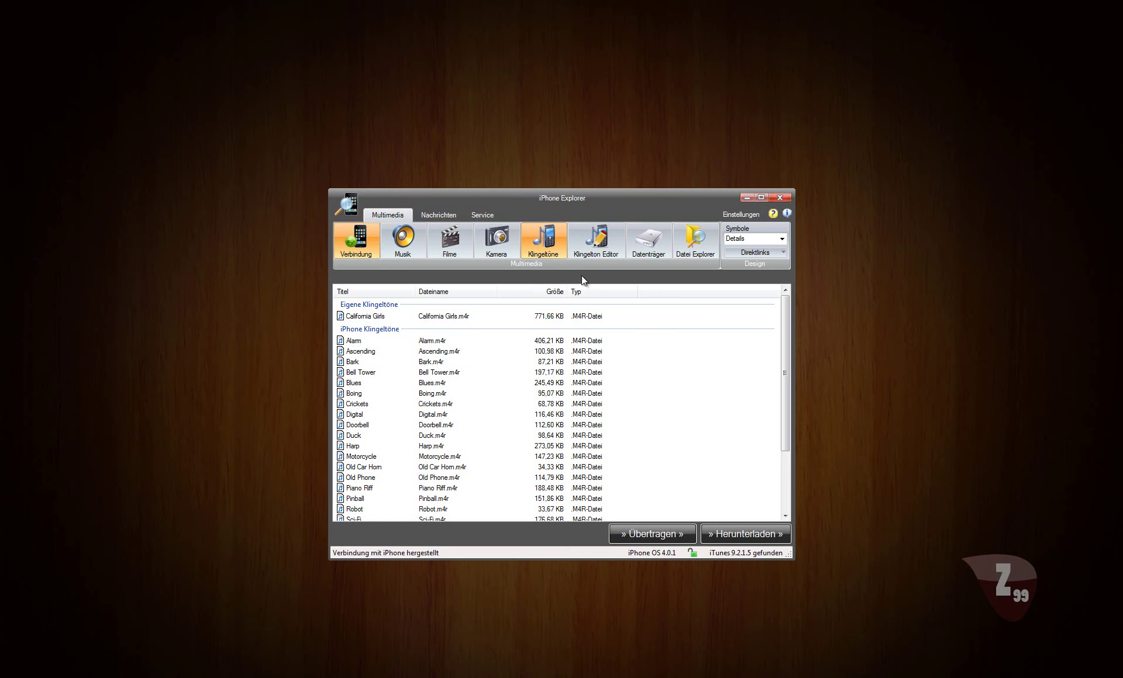
Load a song from an audio file on the computer into the Klingelton Editor
{"action": "left_click", "coordinate": [591, 246]}
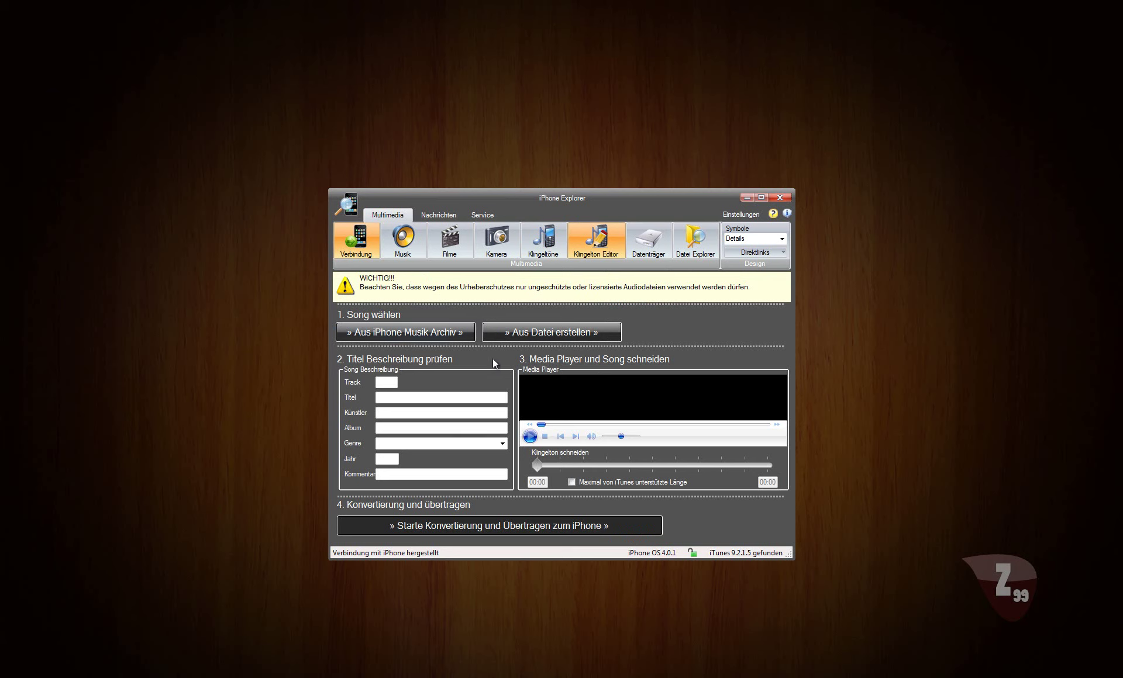
{"action": "left_click", "coordinate": [539, 334]}
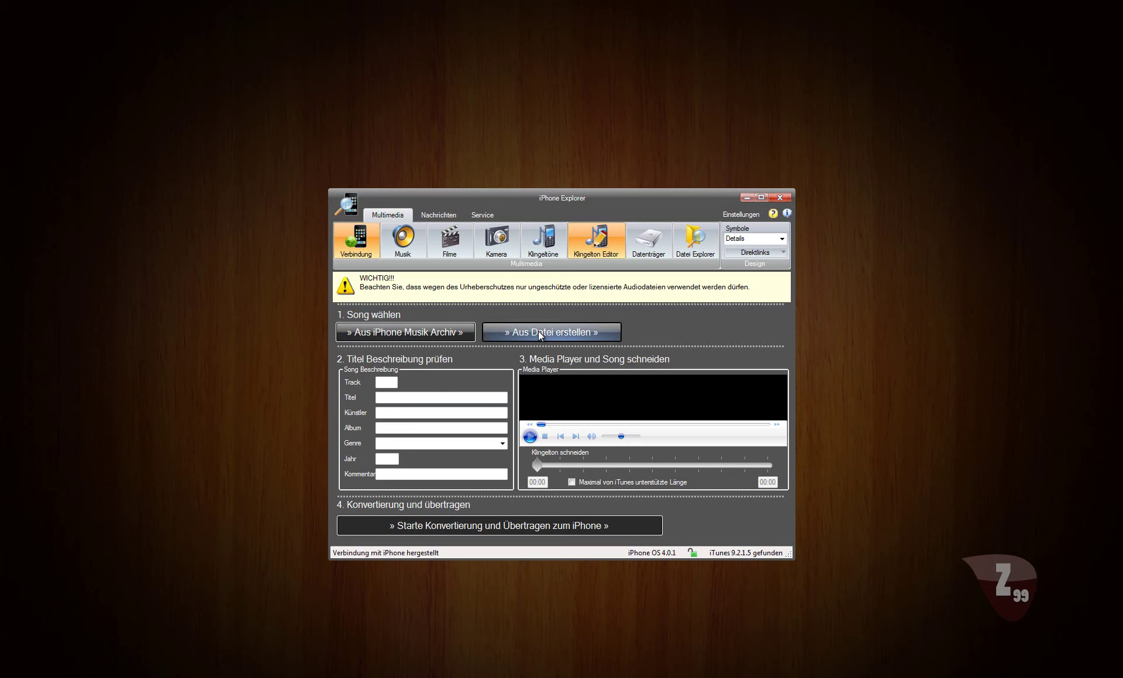
{"action": "left_click_drag", "start_coordinate": [686, 289], "coordinate": [691, 398]}
{"action": "left_click", "coordinate": [518, 423]}
{"action": "double_click", "coordinate": [518, 423]}
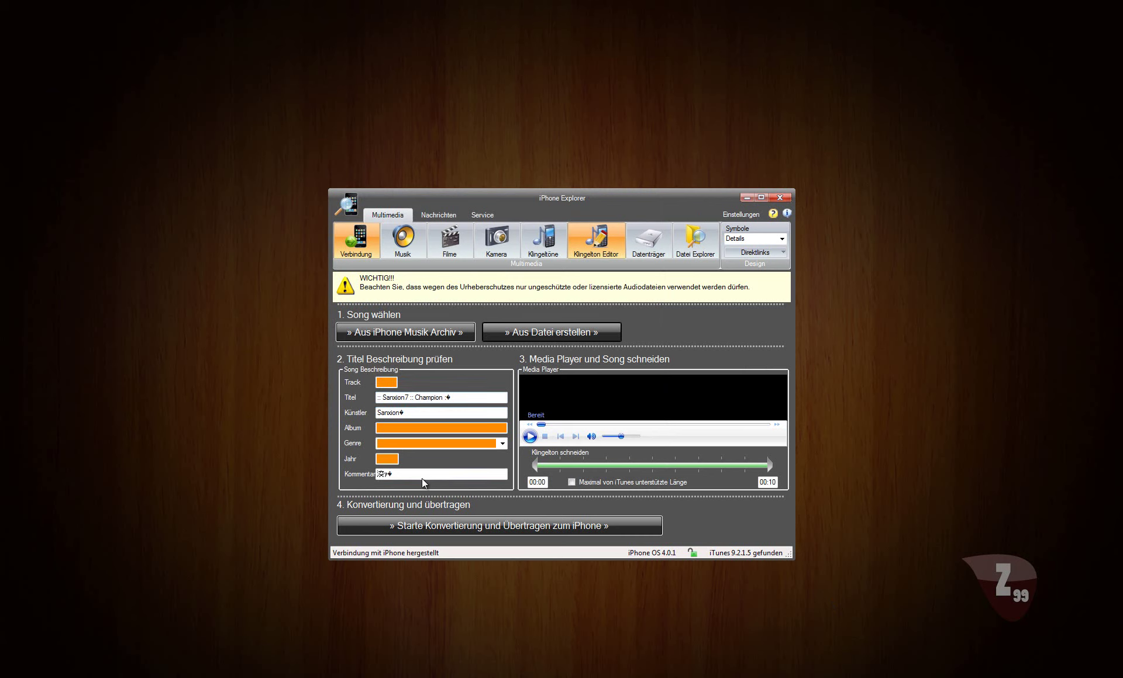
Clear the prefilled comment, title and artist from the song description
{"action": "left_click_drag", "start_coordinate": [394, 475], "coordinate": [375, 475]}
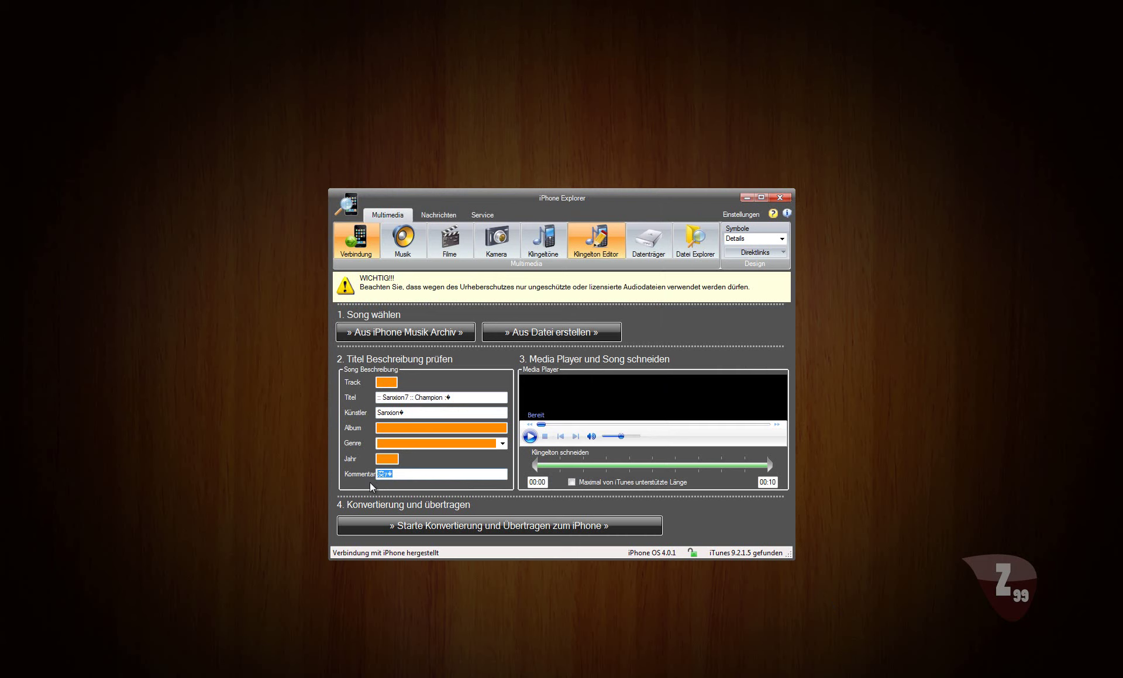
{"action": "key", "text": "BackSpace"}
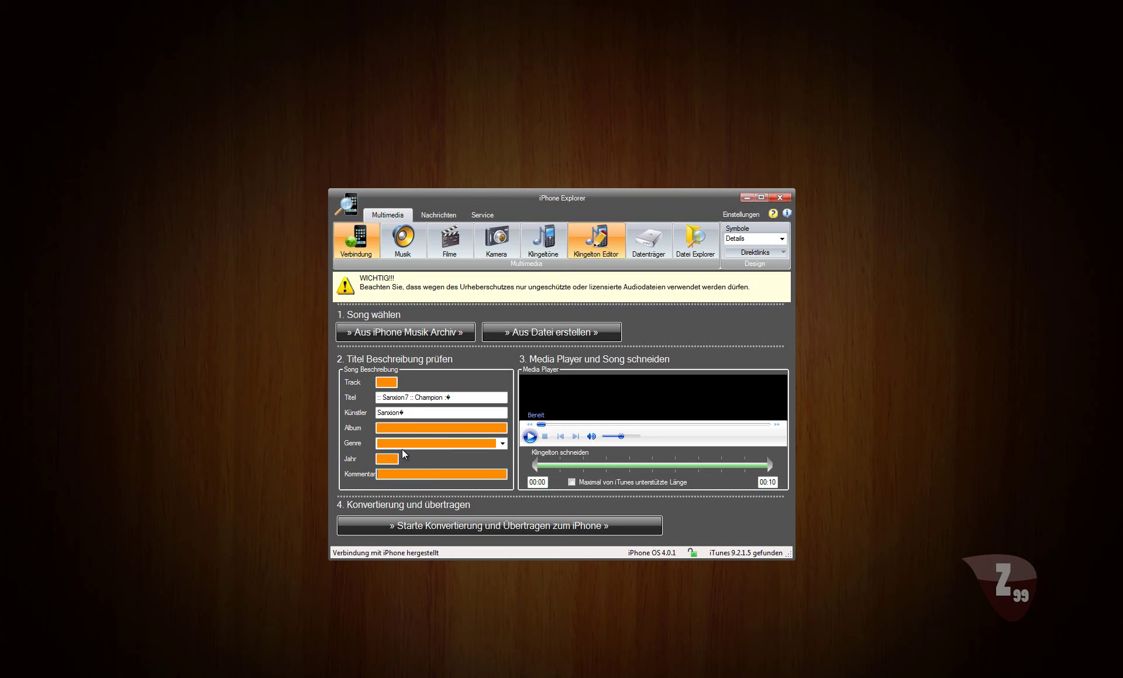
{"action": "left_click", "coordinate": [457, 399]}
{"action": "key", "text": "BackSpace"}
{"action": "key", "text": "BackSpace"}
{"action": "key", "text": "BackSpace"}
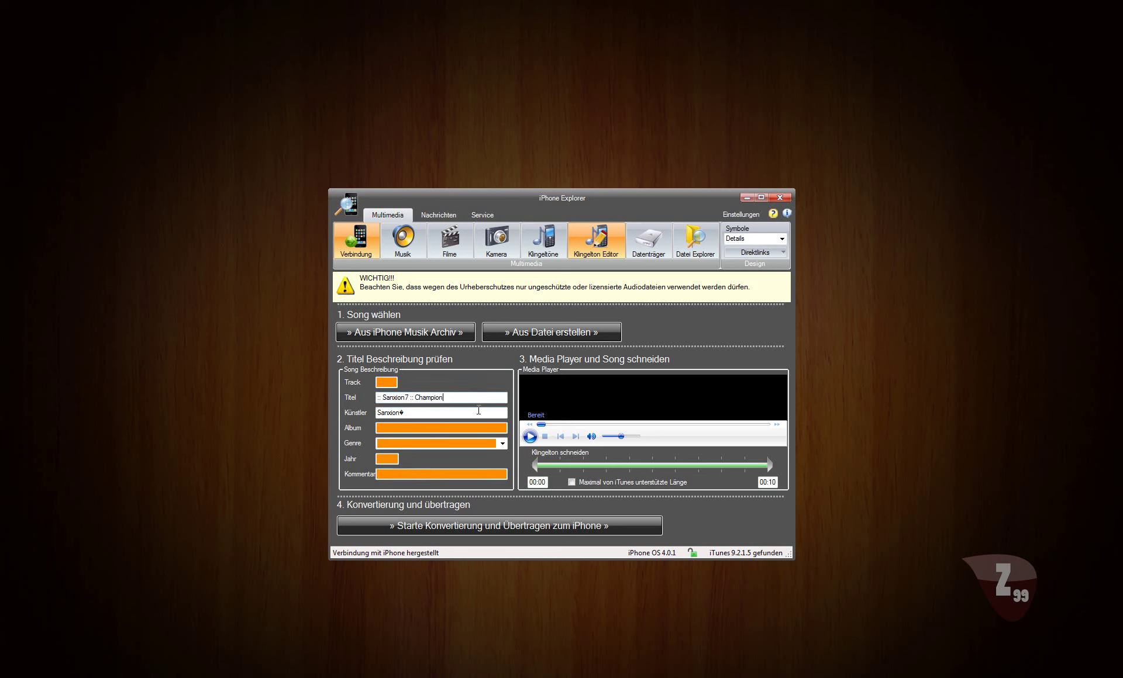
{"action": "left_click_drag", "start_coordinate": [450, 397], "coordinate": [310, 396]}
{"action": "key", "text": "BackSpace"}
{"action": "key", "text": "Tab"}
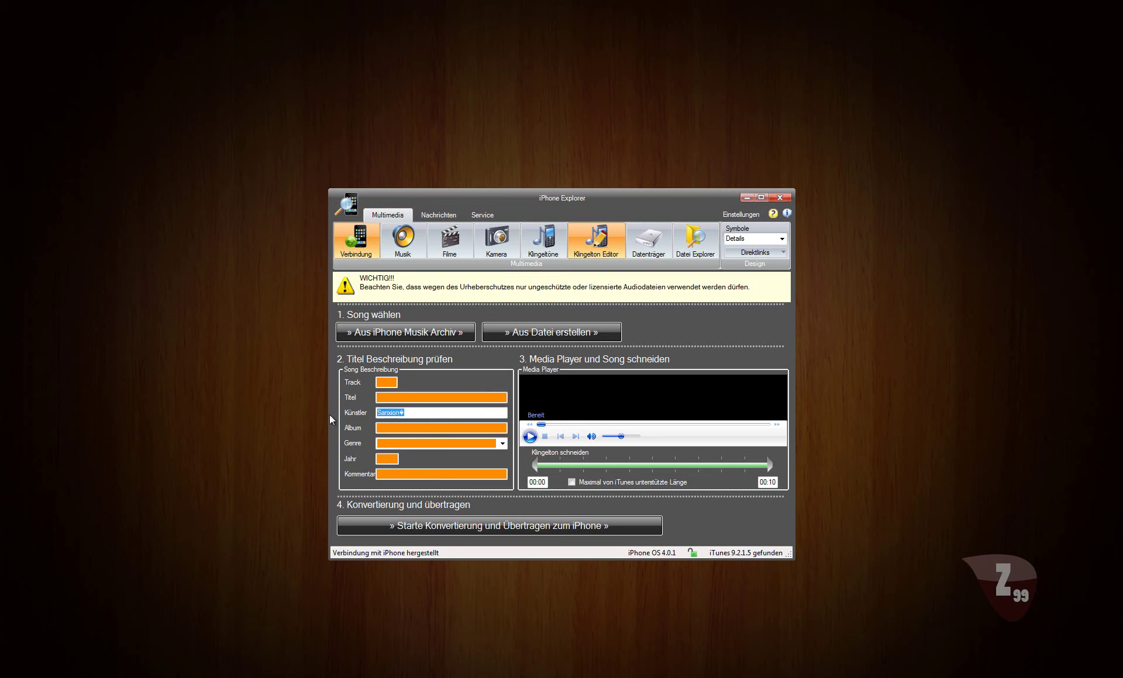
{"action": "key", "text": "BackSpace"}
Fill in the song description with track 1, title "klkl", artist "lklkjl" and album "lkjlkjl"
{"action": "left_click", "coordinate": [391, 382]}
{"action": "type", "text": "1"}
{"action": "left_click", "coordinate": [391, 397]}
{"action": "type", "text": "klkl"}
{"action": "left_click", "coordinate": [392, 412]}
{"action": "type", "text": "lklkjl"}
{"action": "key", "text": "Tab"}
{"action": "type", "text": "lkjlkjl"}
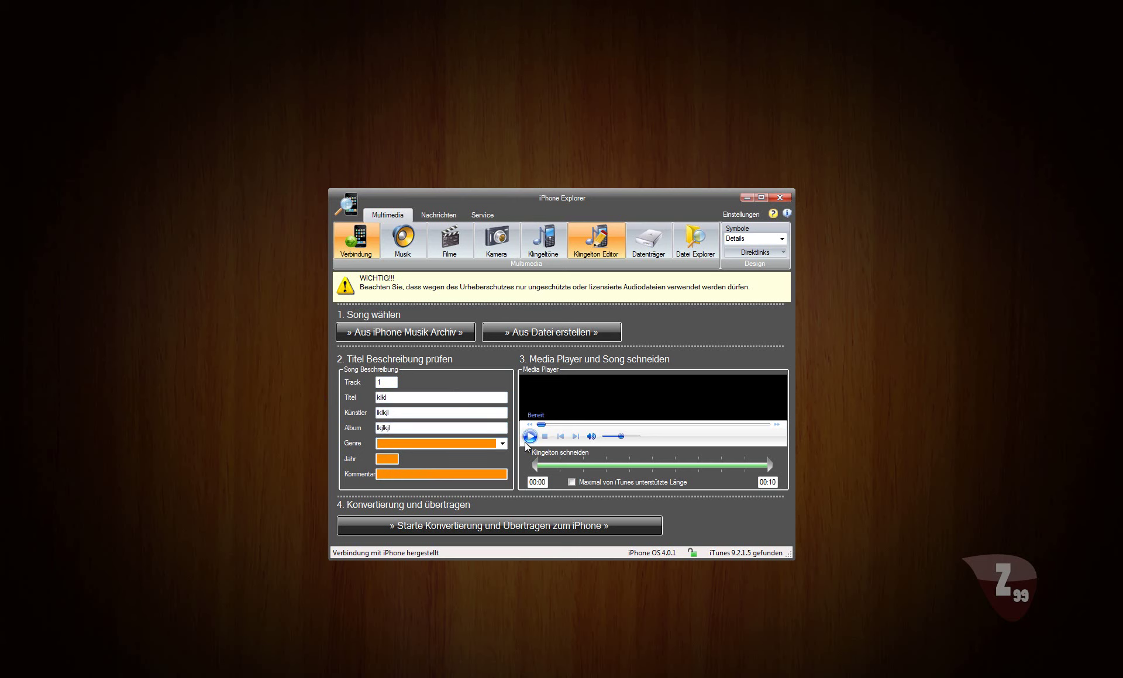
Set the song's genre to AlternRock and its year to 1989
{"action": "left_click", "coordinate": [501, 443]}
{"action": "left_click", "coordinate": [451, 488]}
{"action": "left_click", "coordinate": [392, 459]}
{"action": "type", "text": "1989"}
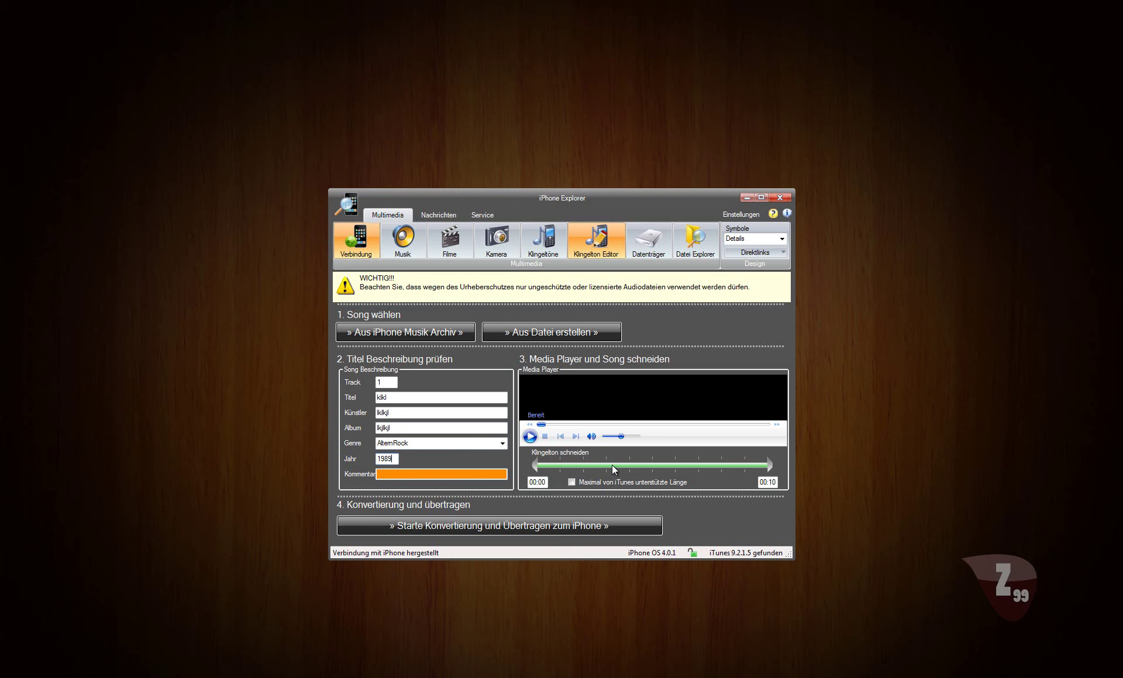
Trim the ringtone to the section from 00:02 to 00:06 with the maximum iTunes-supported length option enabled
{"action": "left_click_drag", "start_coordinate": [768, 467], "coordinate": [676, 468]}
{"action": "mouse_move", "coordinate": [537, 466]}
{"action": "left_mouse_down"}
{"action": "mouse_move", "coordinate": [561, 465]}
{"action": "mouse_move", "coordinate": [534, 468]}
{"action": "left_mouse_up"}
{"action": "left_click_drag", "start_coordinate": [677, 464], "coordinate": [773, 466]}
{"action": "left_click_drag", "start_coordinate": [539, 467], "coordinate": [650, 467]}
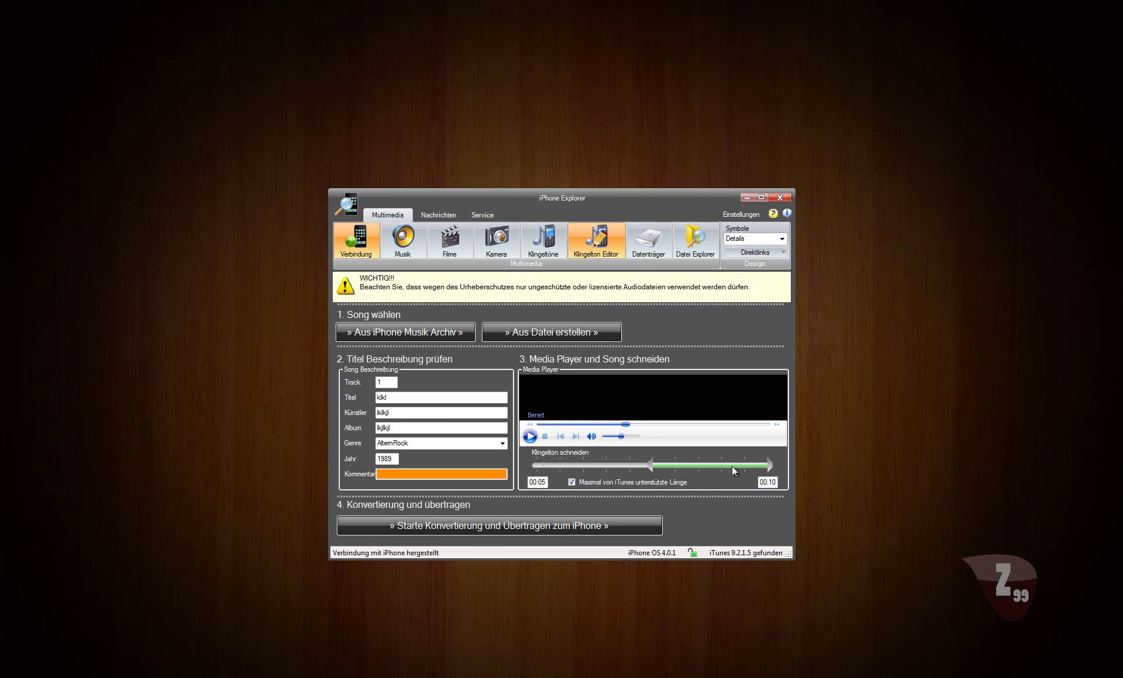
{"action": "left_click_drag", "start_coordinate": [768, 464], "coordinate": [581, 468]}
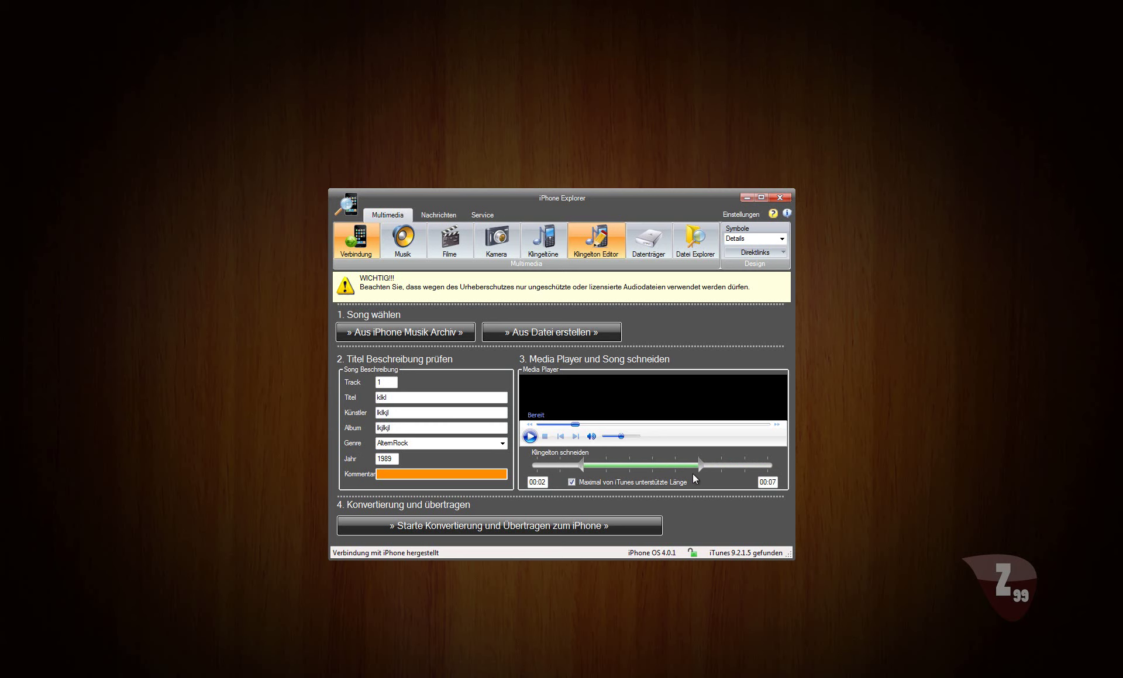
{"action": "left_click_drag", "start_coordinate": [698, 466], "coordinate": [667, 467]}
Convert the trimmed song to a ringtone and transfer it to the iPhone
{"action": "left_click", "coordinate": [535, 526]}
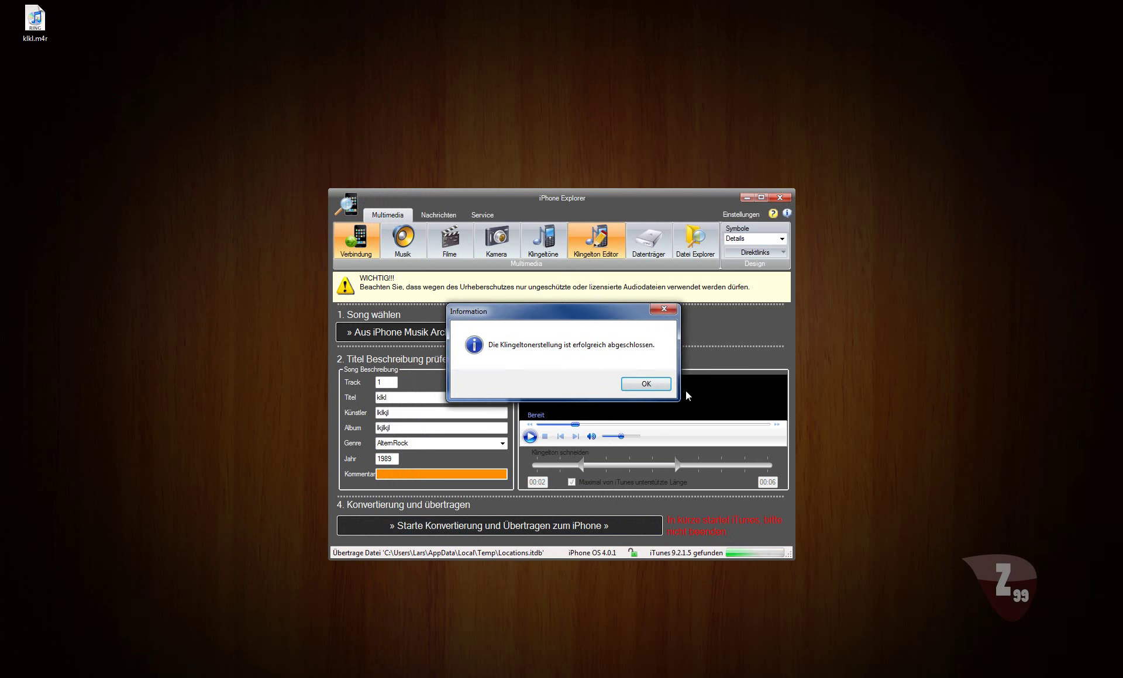
{"action": "left_click", "coordinate": [641, 384]}
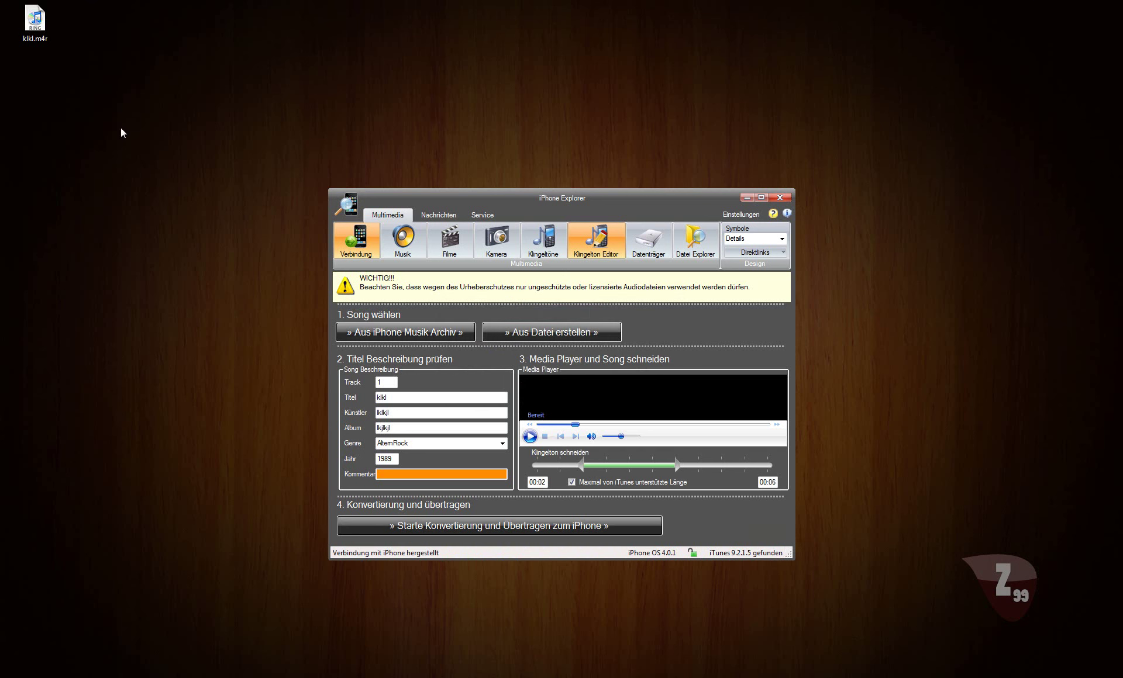
Move the ringtone file klkl.m4r across the desktop to beside the program window
{"action": "left_click", "coordinate": [37, 31]}
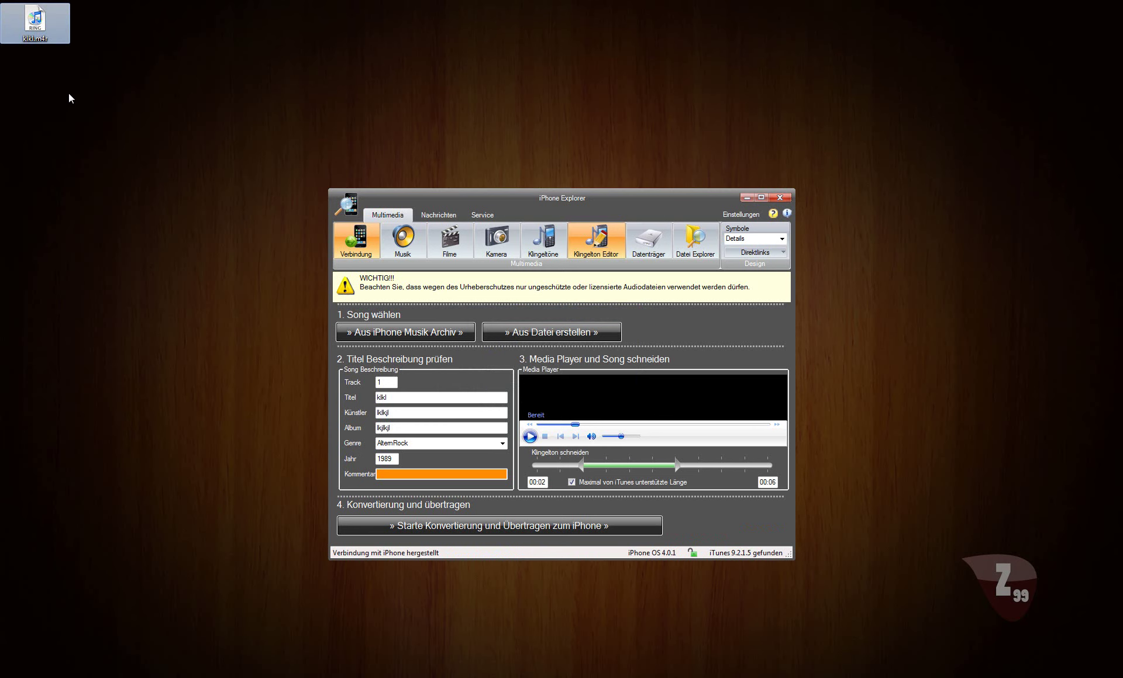
{"action": "mouse_move", "coordinate": [51, 38]}
{"action": "left_mouse_down"}
{"action": "mouse_move", "coordinate": [120, 114]}
{"action": "mouse_move", "coordinate": [43, 38]}
{"action": "mouse_move", "coordinate": [59, 41]}
{"action": "left_mouse_up"}
{"action": "left_click_drag", "start_coordinate": [246, 237], "coordinate": [245, 238]}
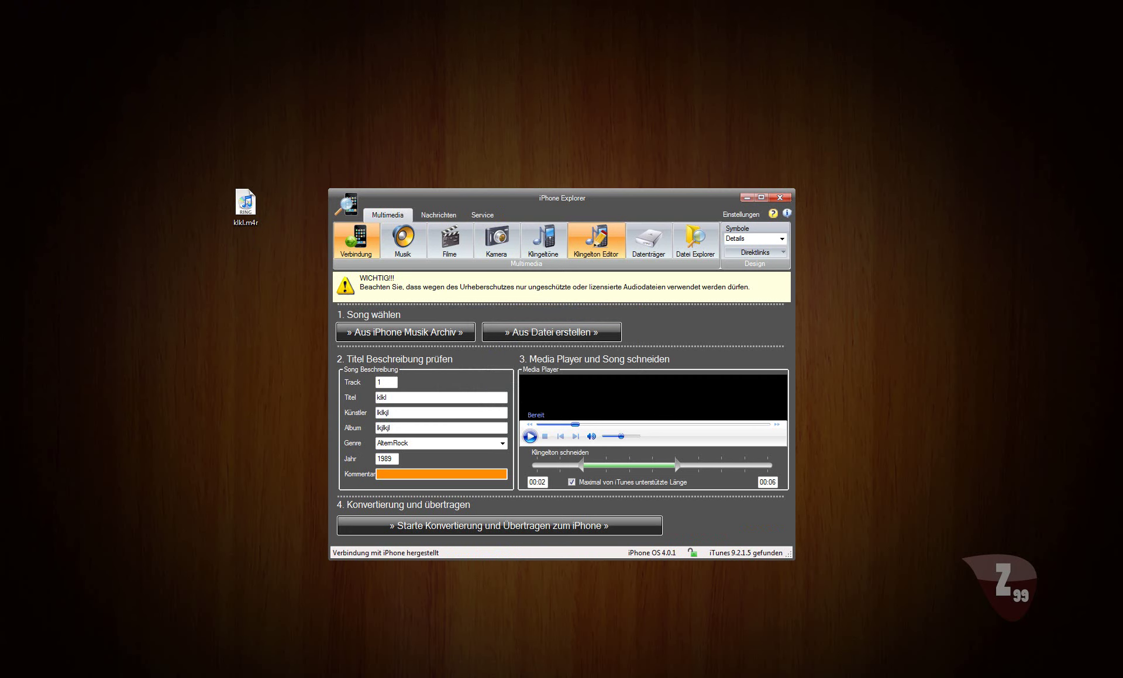
Restart the program and check the iPhone's own ringtones for klkl
{"action": "left_click", "coordinate": [780, 198]}
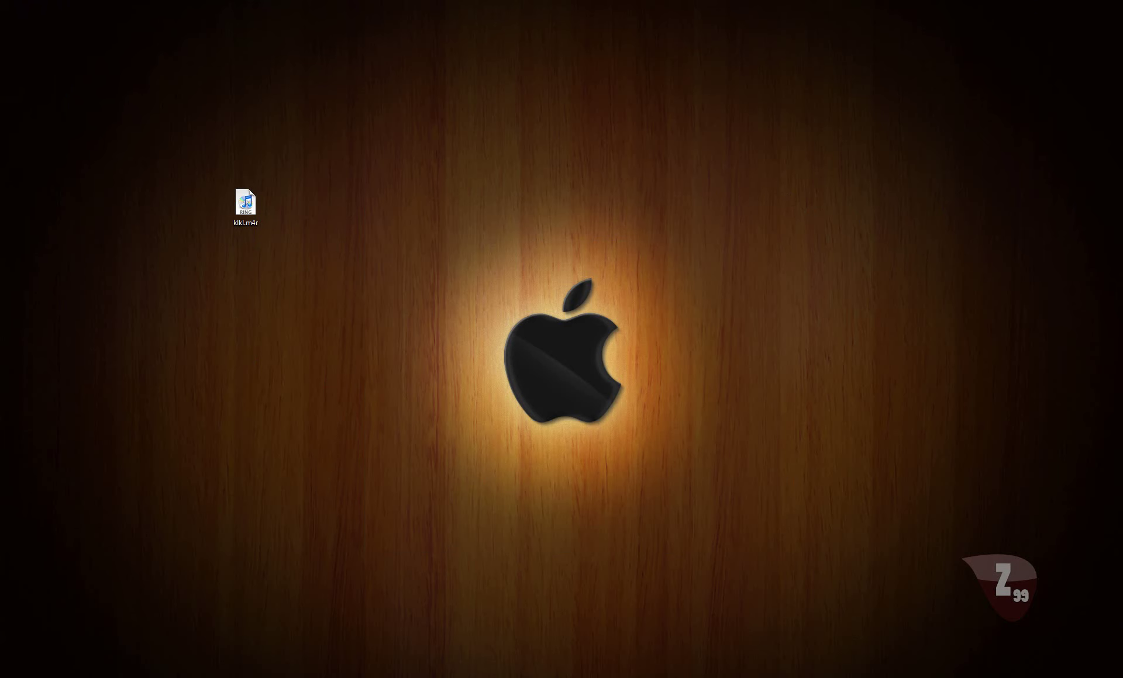
{"action": "left_click_drag", "start_coordinate": [239, 15], "coordinate": [573, 191]}
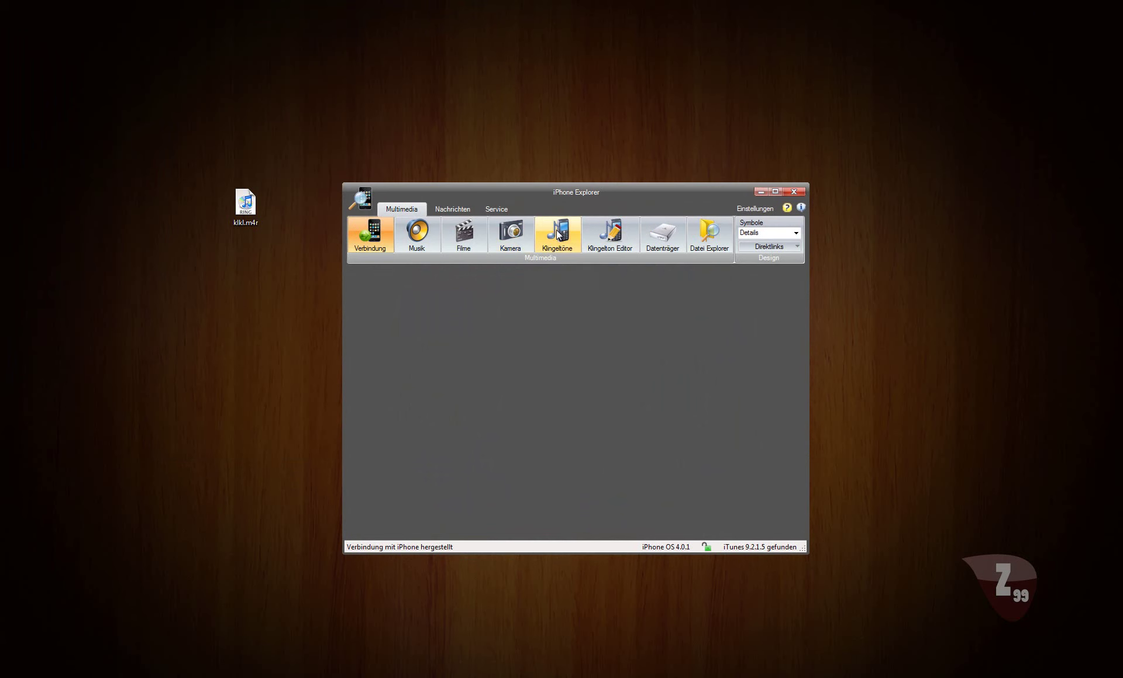
{"action": "left_click", "coordinate": [559, 234]}
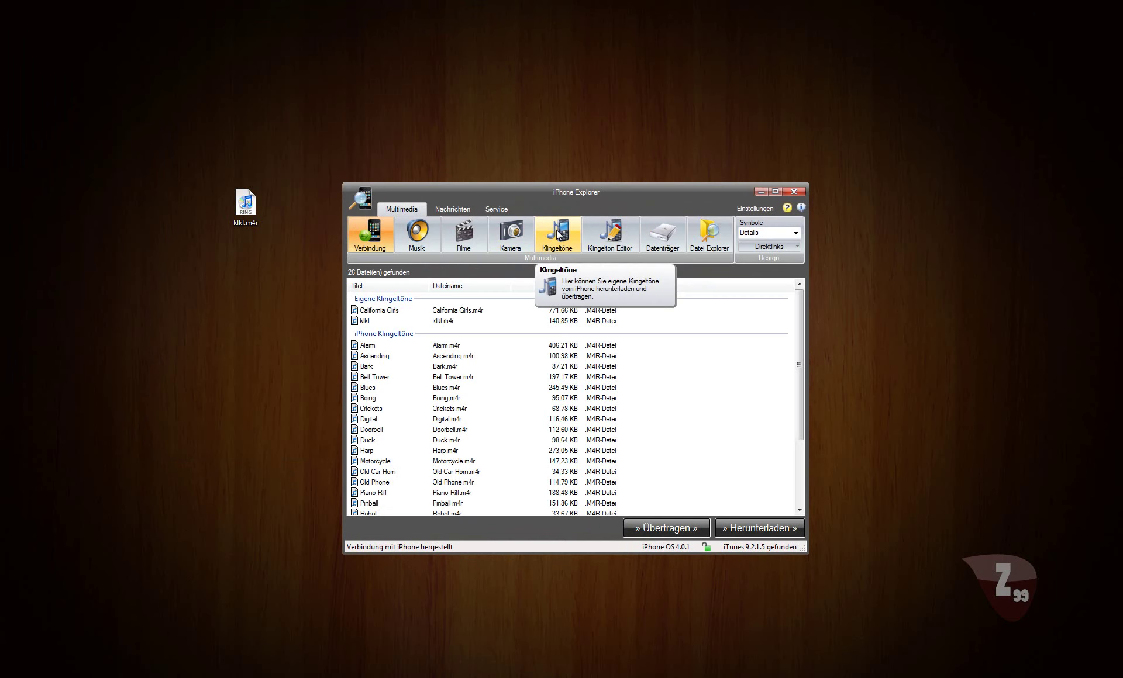
{"action": "left_click", "coordinate": [373, 323]}
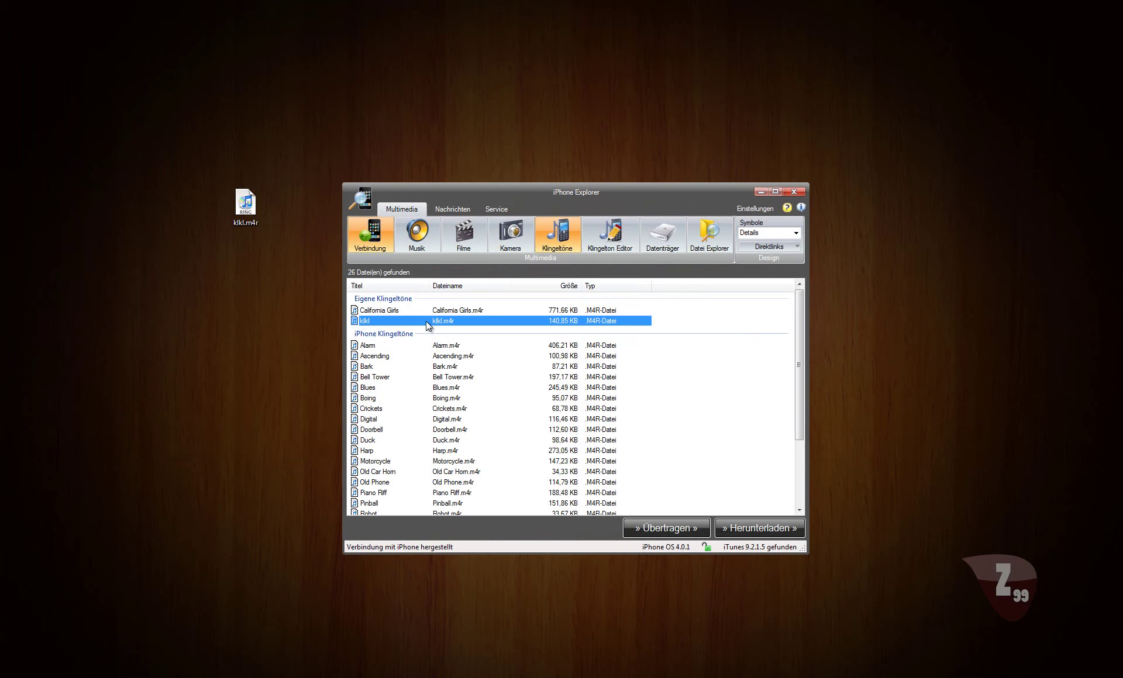
{"action": "left_click", "coordinate": [610, 233]}
{"action": "left_click", "coordinate": [557, 233]}
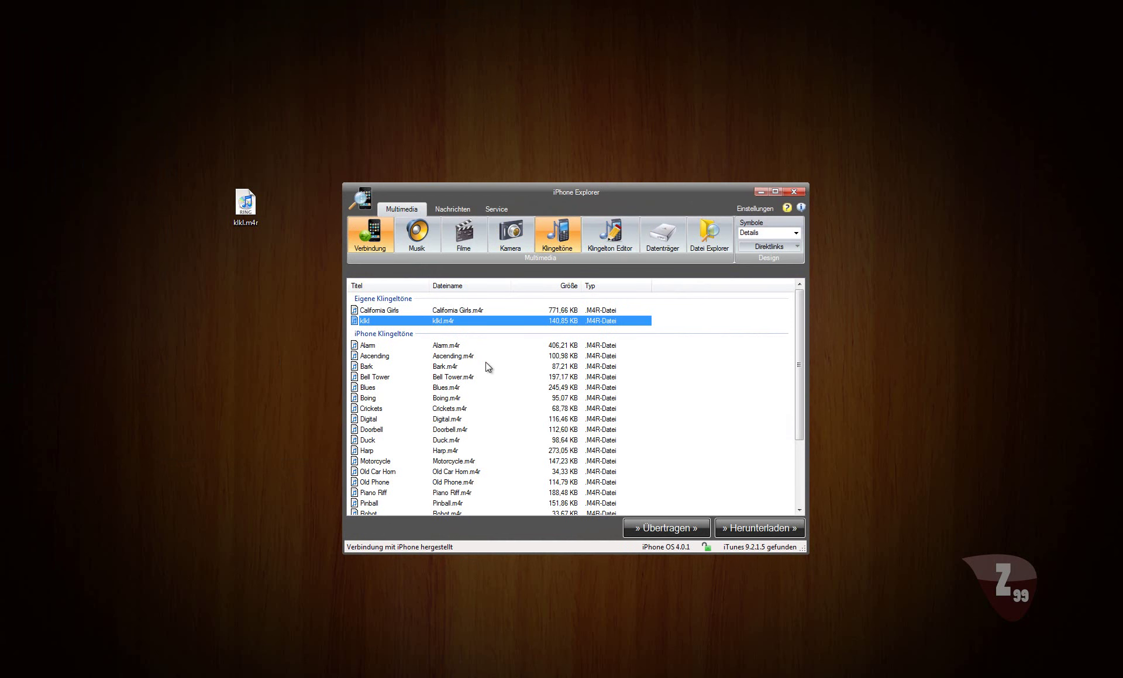